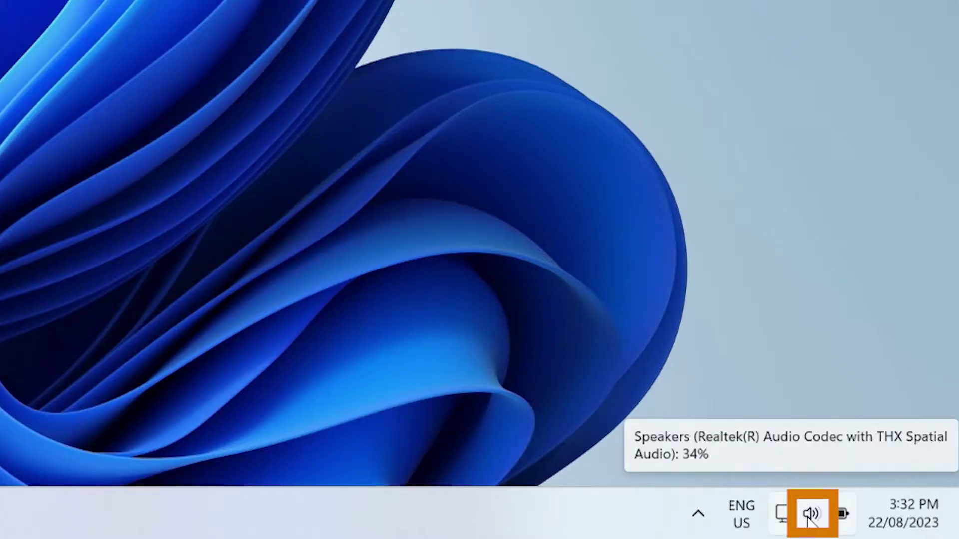
# Step: Go from the taskbar volume icon's Sound settings to All sound devices, then the Speakers properties
pyautogui.rightClick(810, 516)
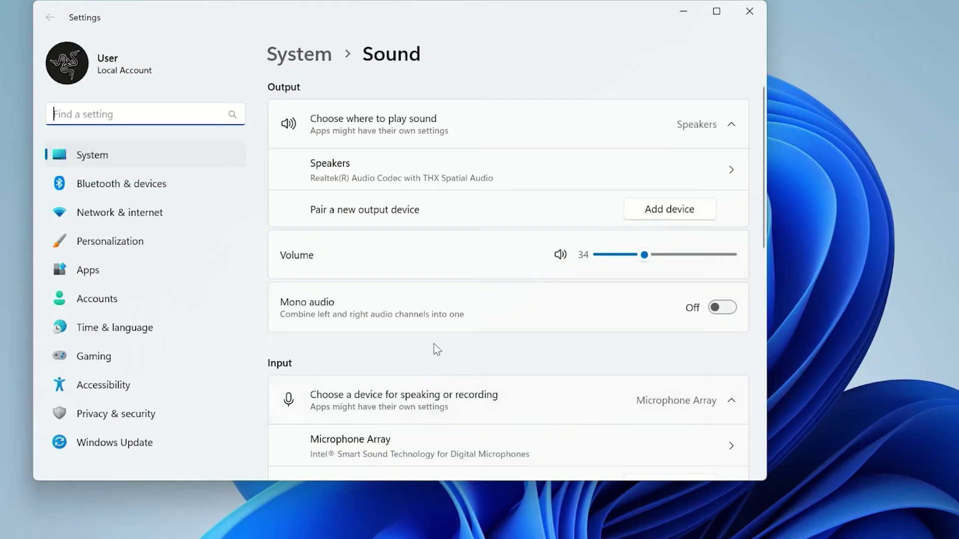
pyautogui.scroll(-5, 437, 350)
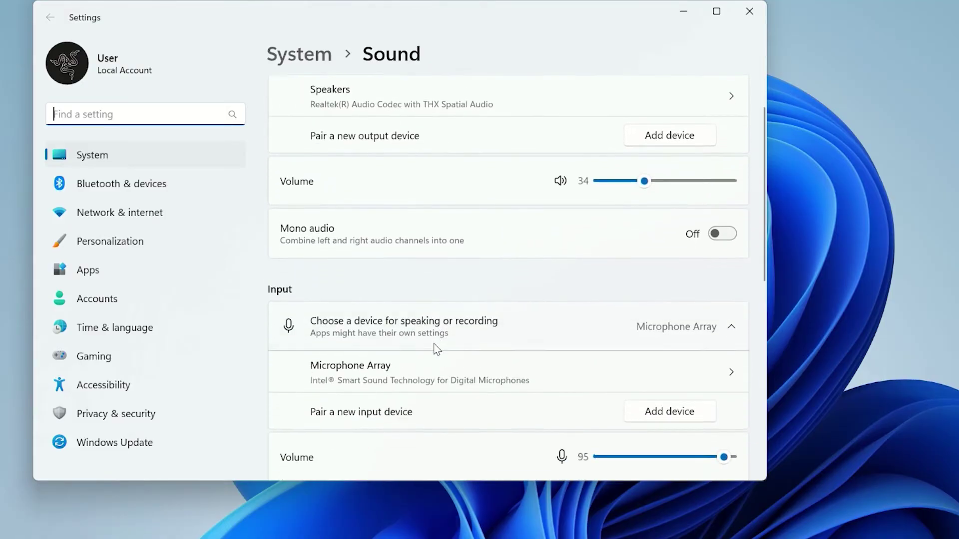
pyautogui.scroll(-3, 437, 350)
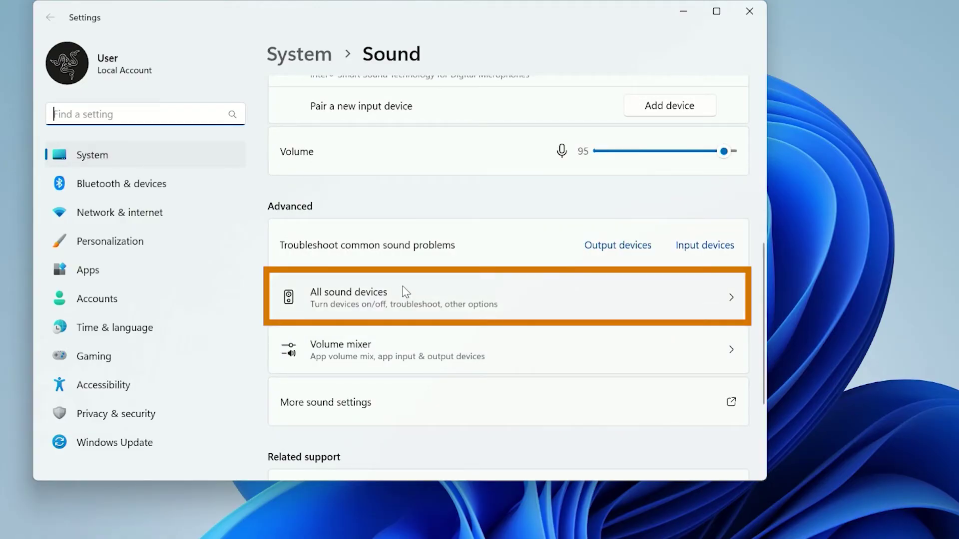
pyautogui.click(402, 287)
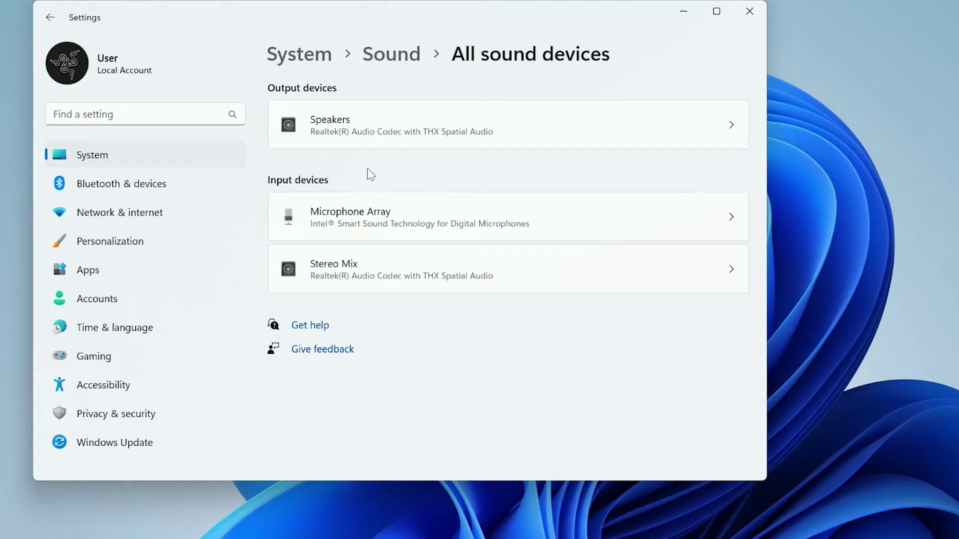
pyautogui.click(474, 130)
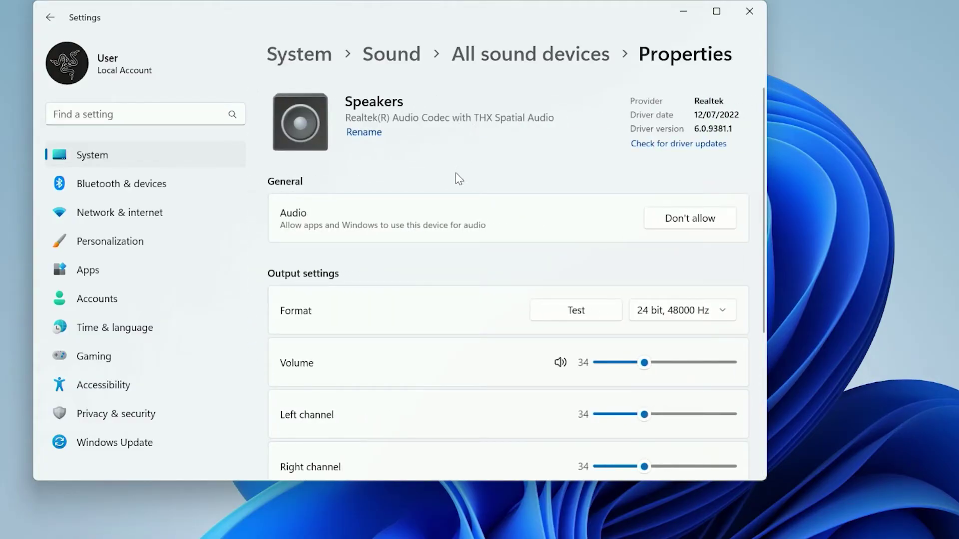
# Step: Set the Speakers' Audio enhancements to Off and return to the sound device list
pyautogui.scroll(-5, 456, 175)
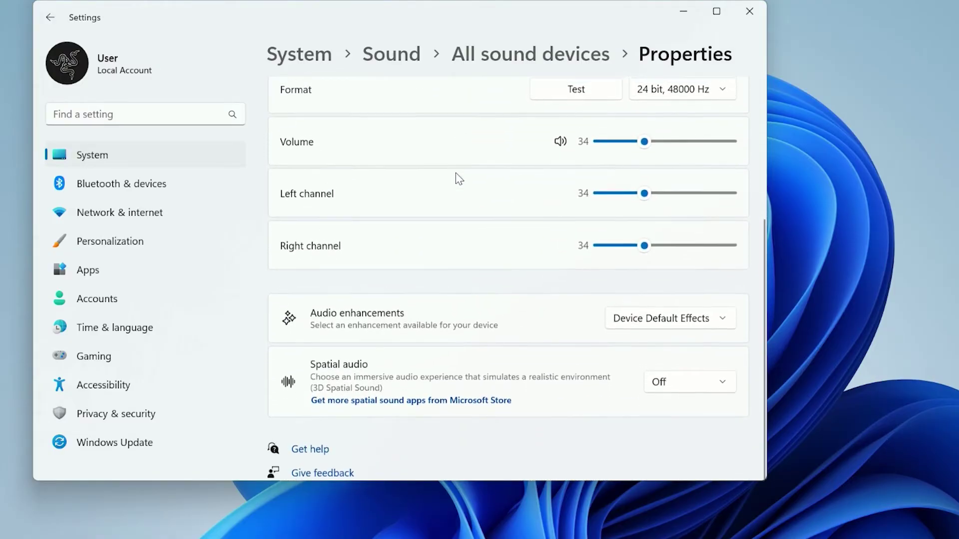
pyautogui.click(688, 325)
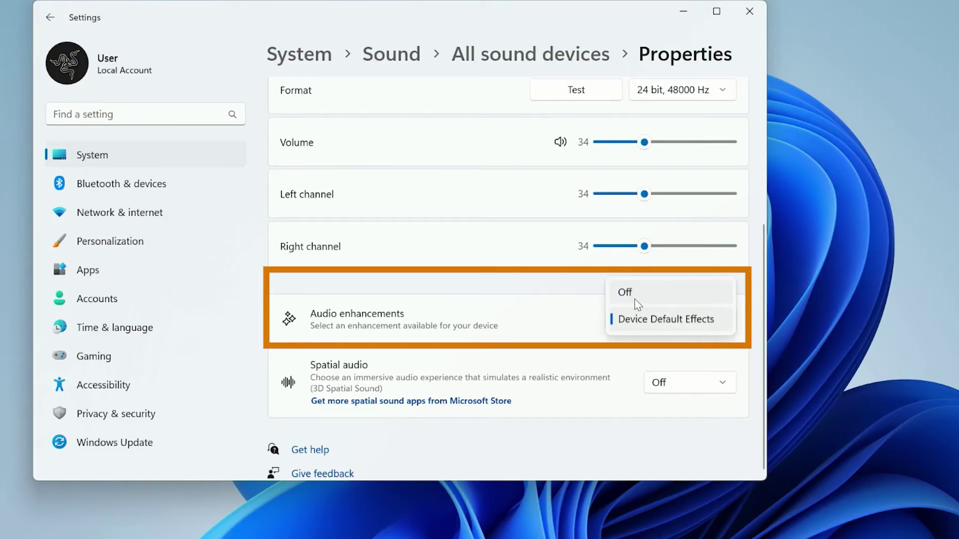
pyautogui.click(638, 298)
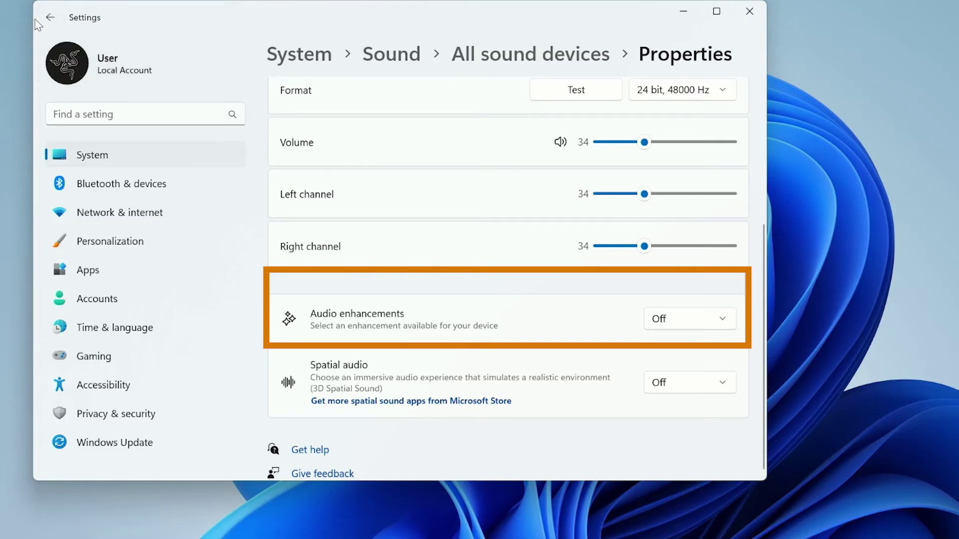
pyautogui.click(50, 17)
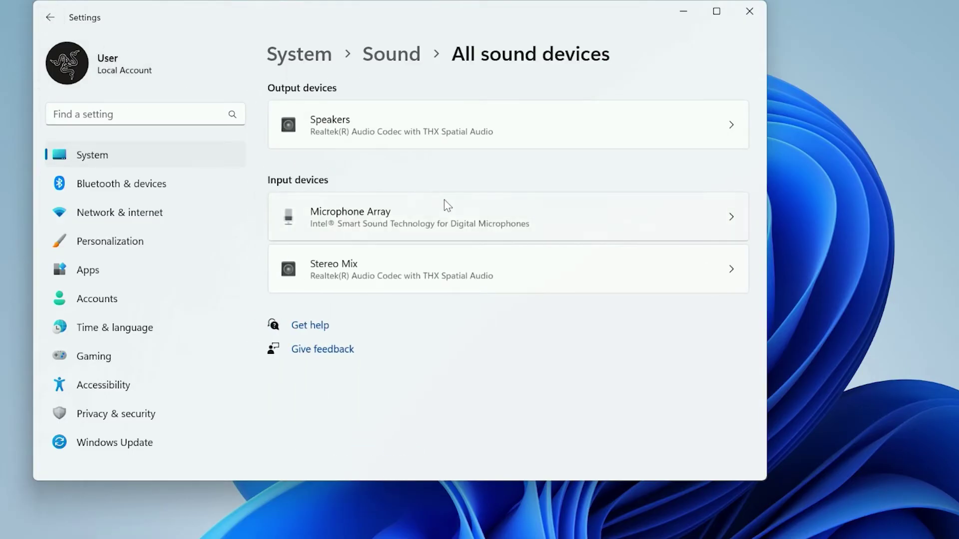
# Step: Set Microphone Array audio enhancements to Off and go back to the device list
pyautogui.click(469, 220)
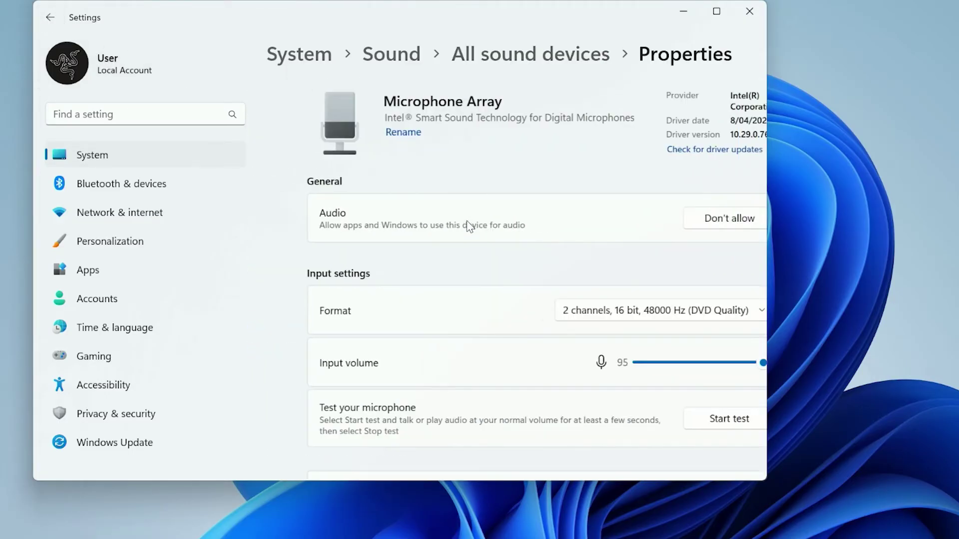
pyautogui.scroll(-3, 469, 225)
pyautogui.scroll(1, 469, 225)
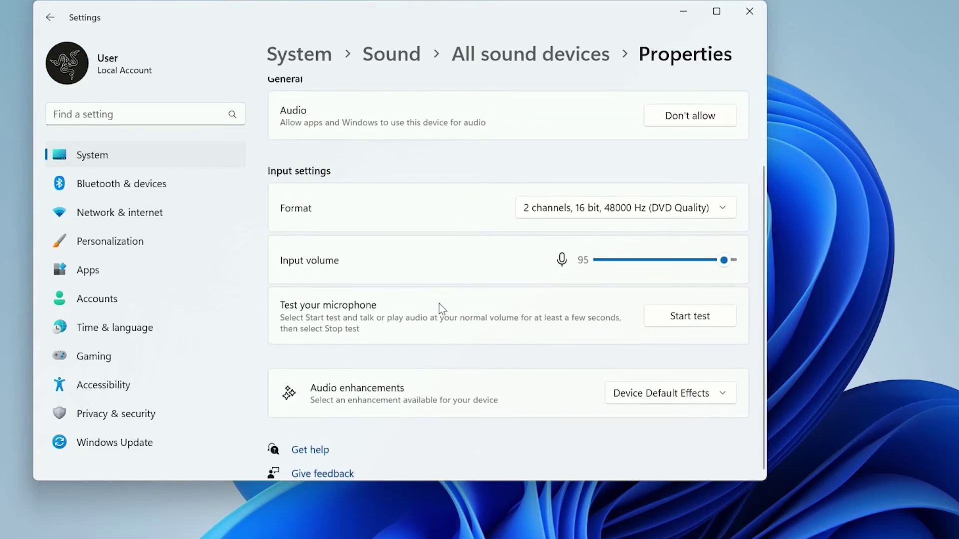
pyautogui.click(686, 398)
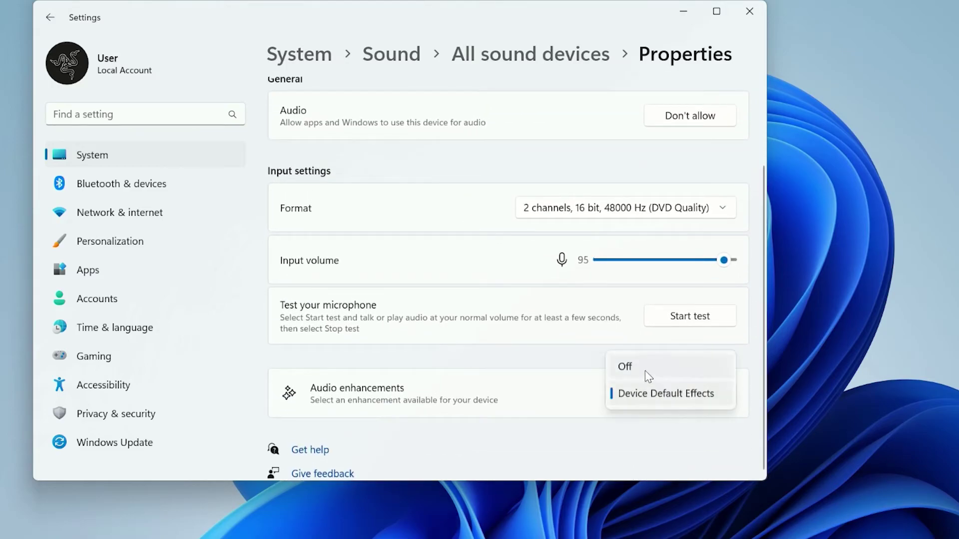
pyautogui.click(645, 371)
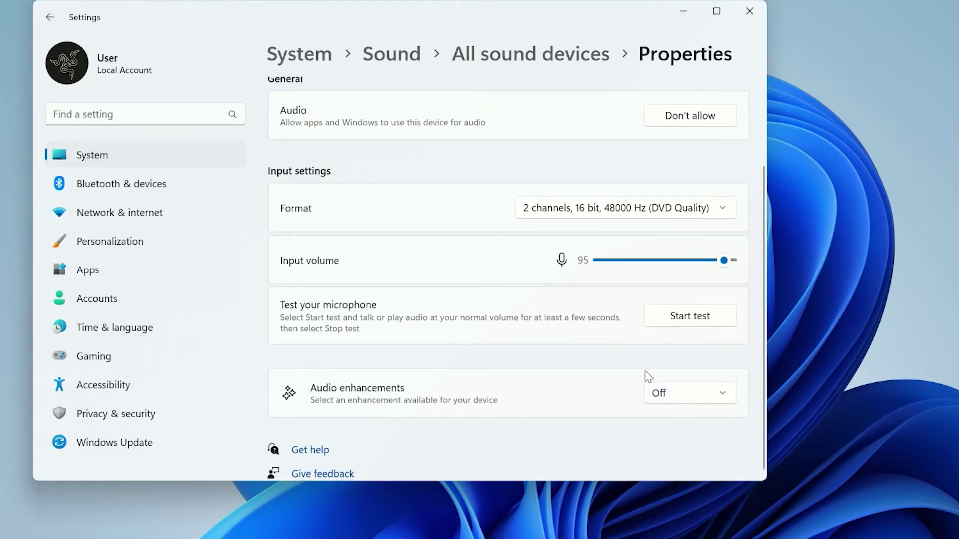
pyautogui.click(52, 20)
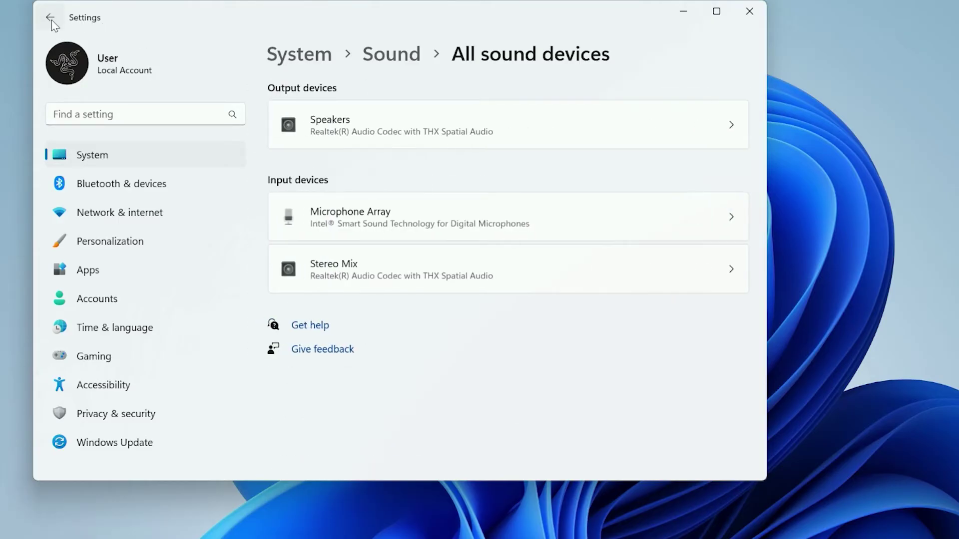
# Step: Set Stereo Mix audio enhancements to Off and go back to the device list
pyautogui.click(408, 269)
pyautogui.scroll(-3, 580, 359)
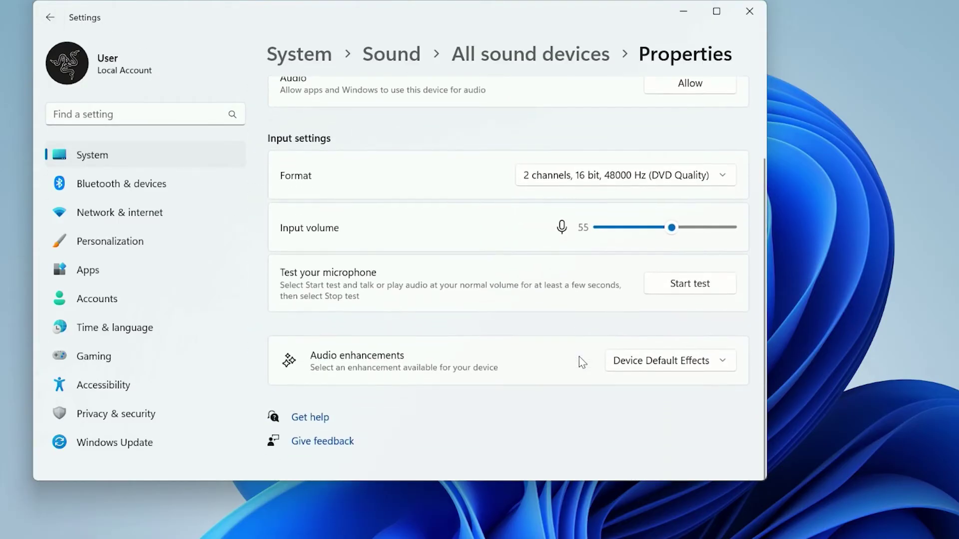
pyautogui.scroll(1, 634, 394)
pyautogui.click(635, 396)
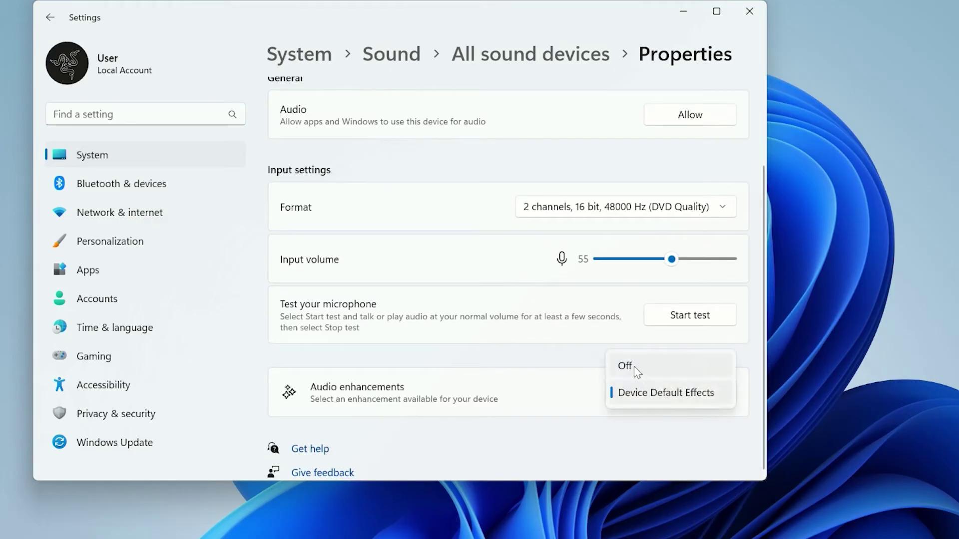
pyautogui.click(635, 369)
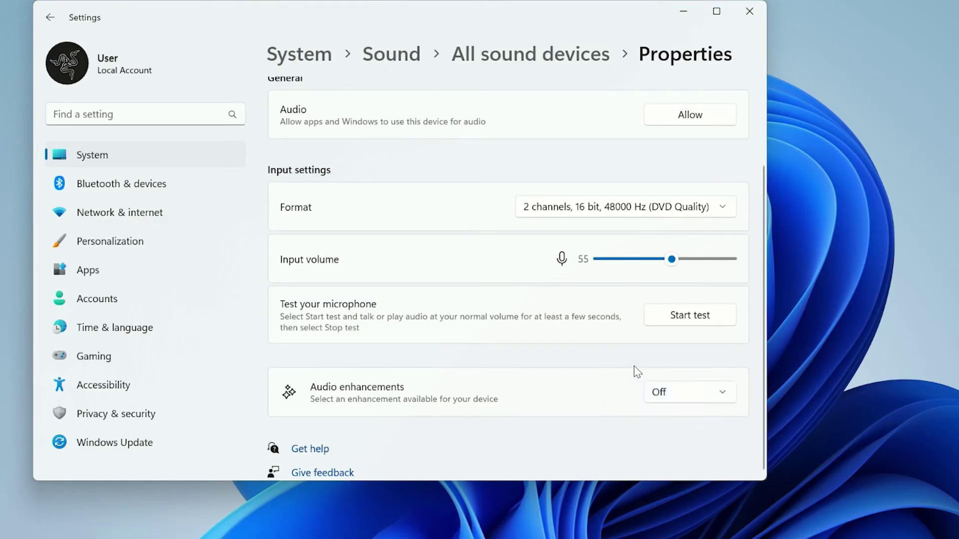
pyautogui.click(47, 20)
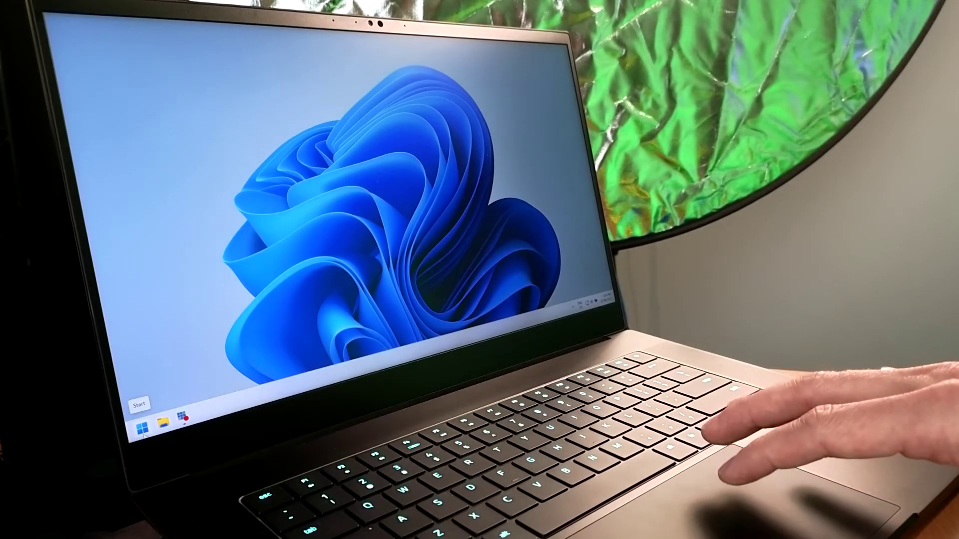
# Step: Search the Start menu for 'real' and launch Realtek Audio Console
pyautogui.click(144, 435)
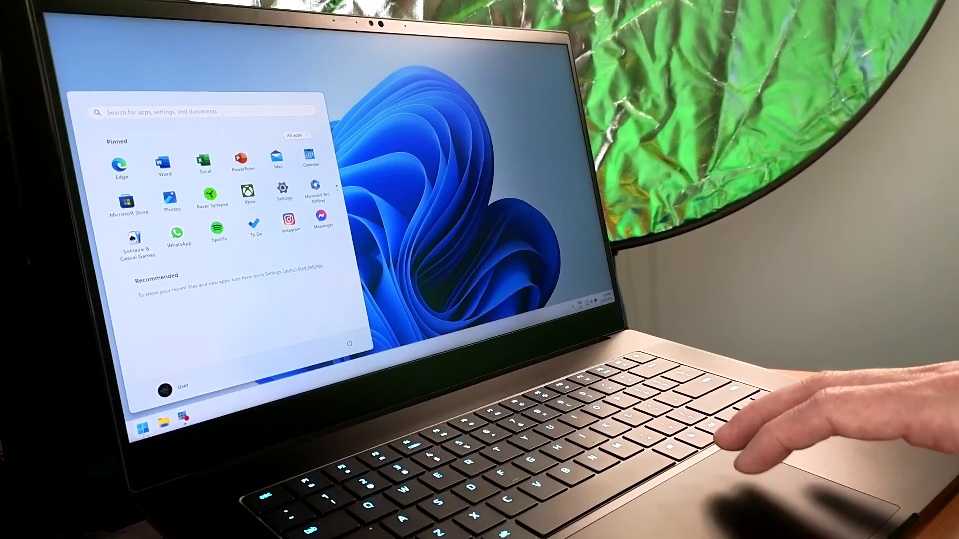
pyautogui.write('re')
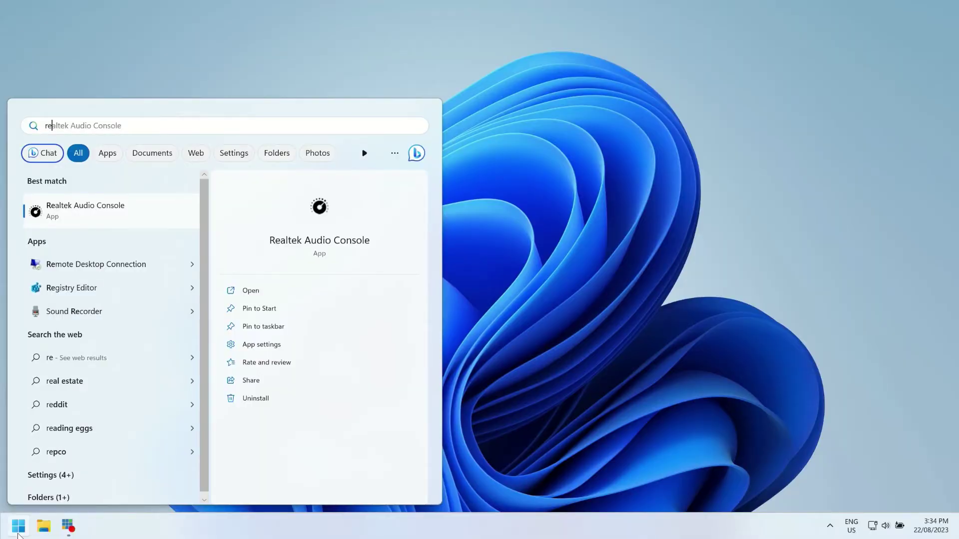
pyautogui.write('al')
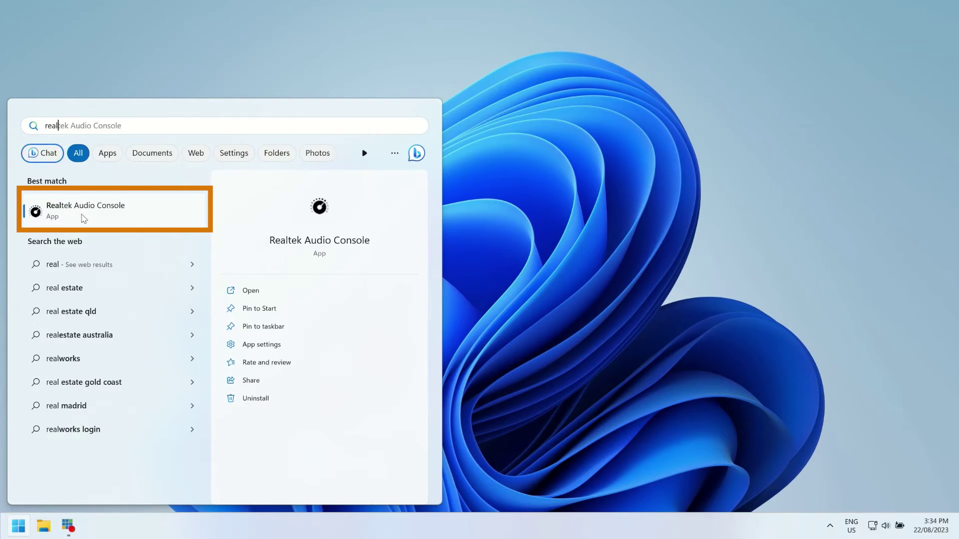
pyautogui.click(83, 218)
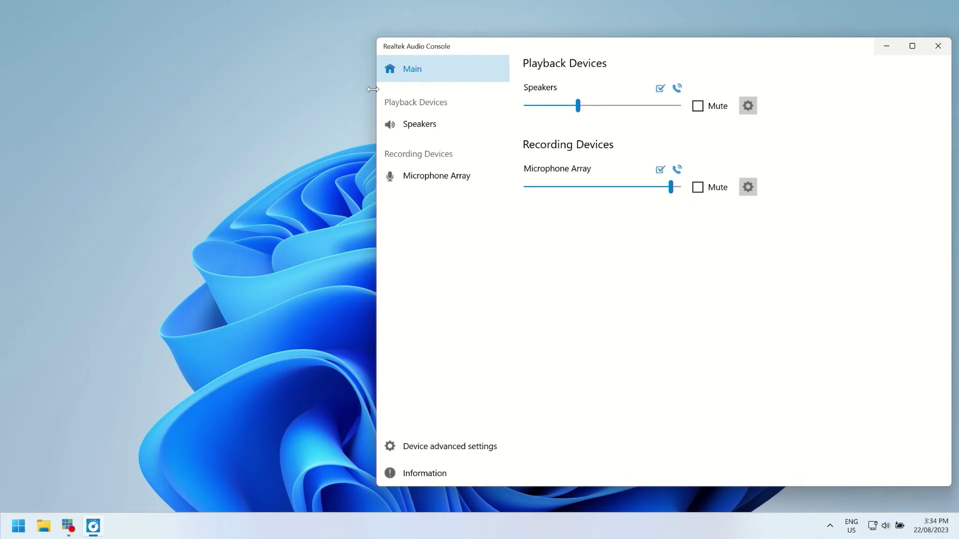
# Step: Turn Speakers noise cancellation off in Realtek Audio Console
pyautogui.click(430, 125)
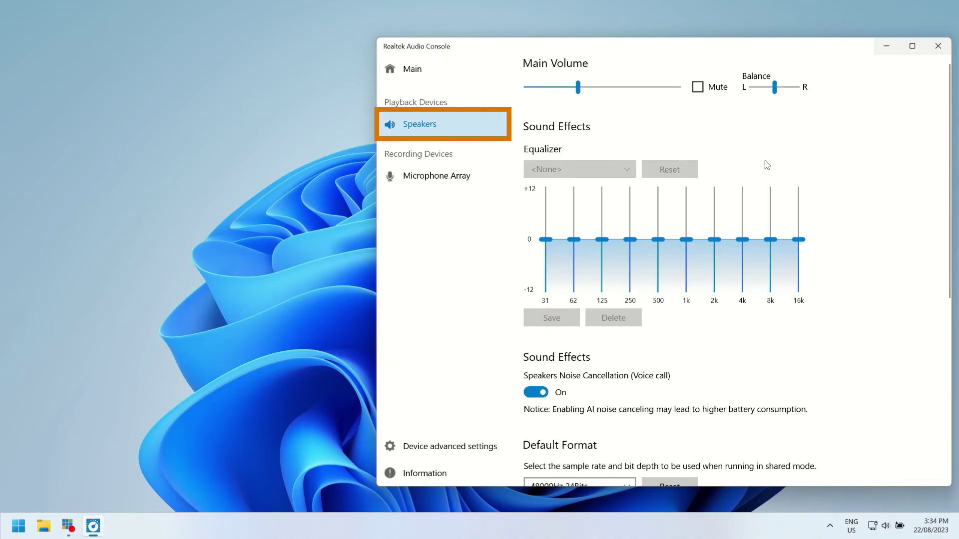
pyautogui.scroll(-3, 785, 202)
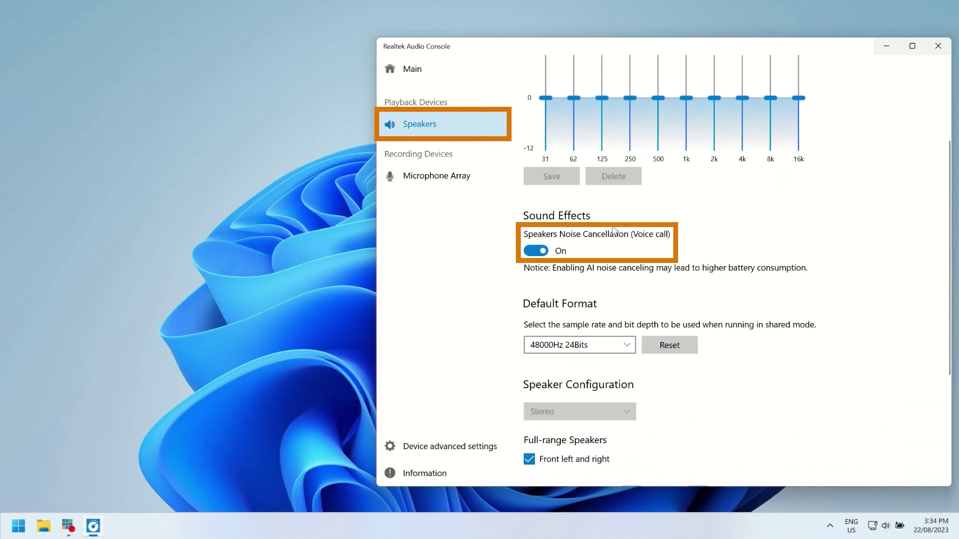
pyautogui.click(536, 251)
# Step: Set the Microphone Array effects to All Off
pyautogui.scroll(-5, 657, 257)
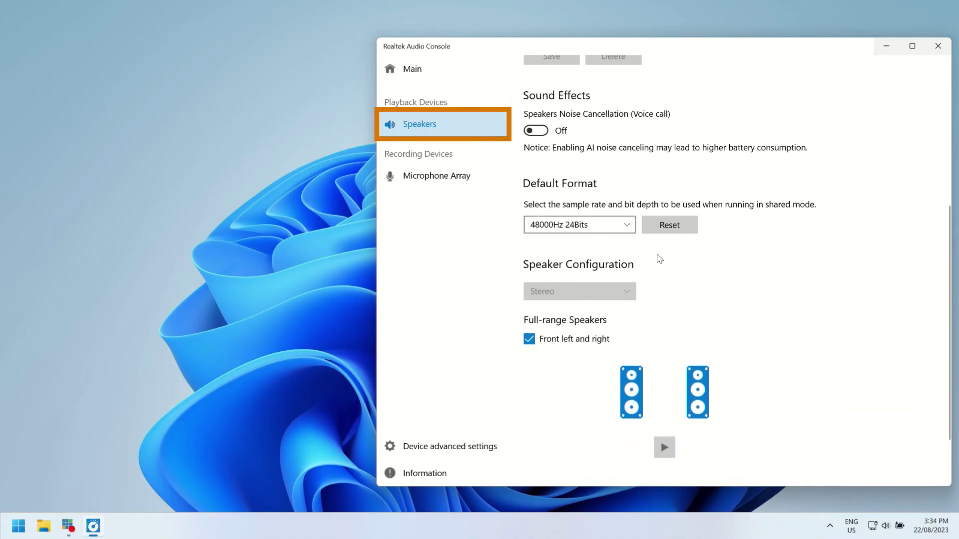
pyautogui.click(421, 176)
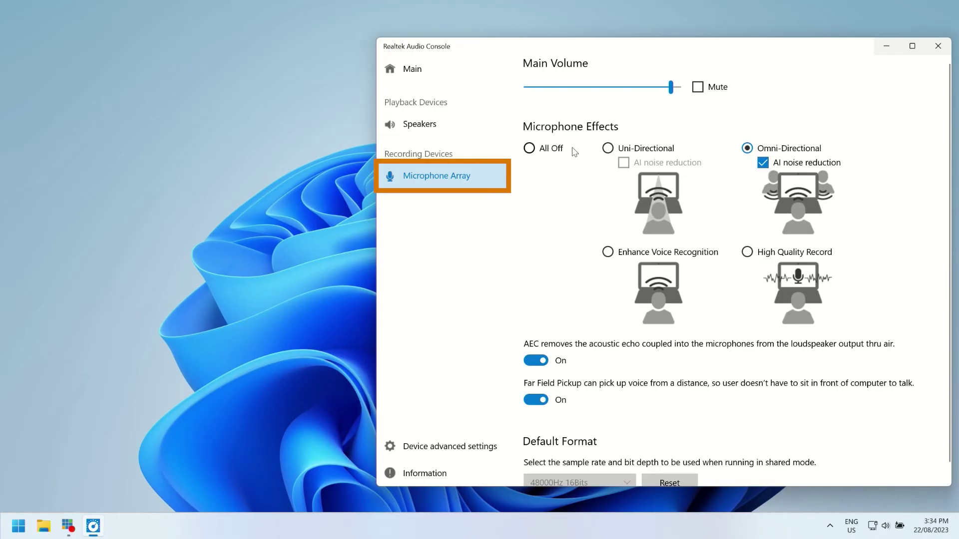
pyautogui.click(532, 149)
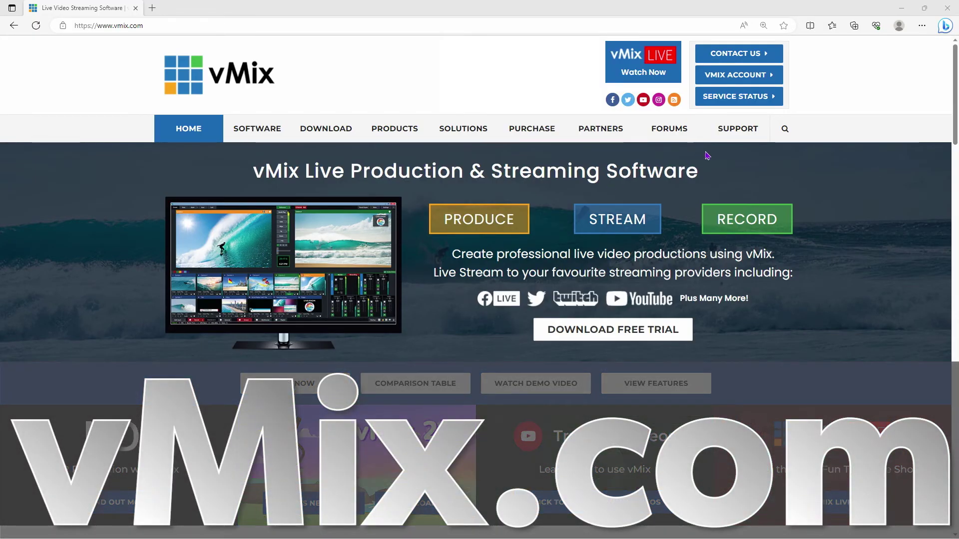
# Step: Reveal the SUPPORT menu options on the vmix.com homepage
pyautogui.moveTo(727, 140)
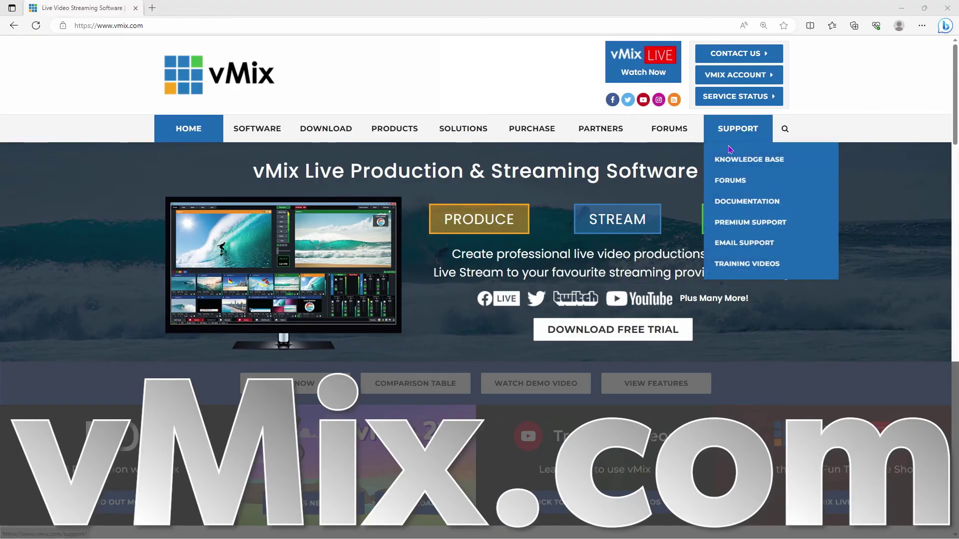
# Step: Open the EMAIL SUPPORT contact page and put the cursor in the enquiry form's Subject field
pyautogui.click(733, 252)
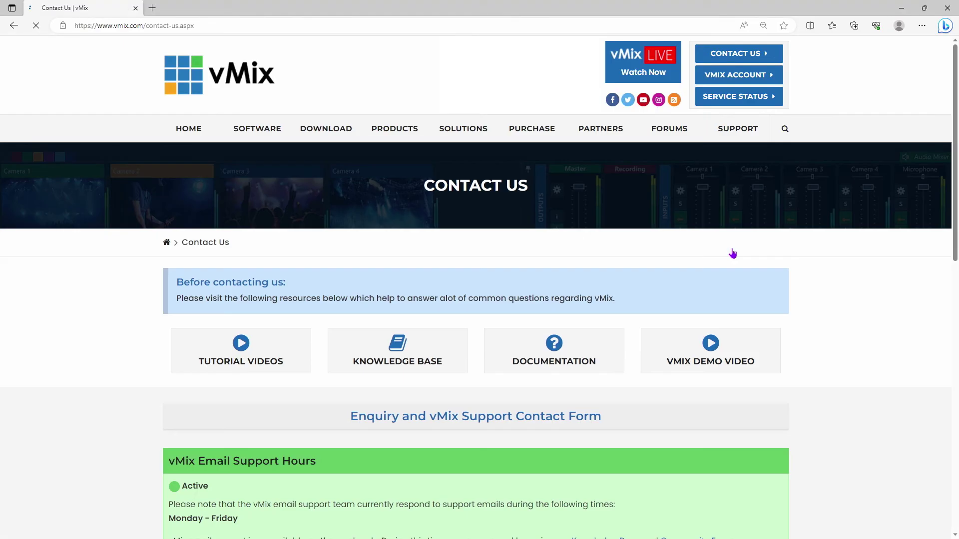
pyautogui.scroll(-6, 564, 203)
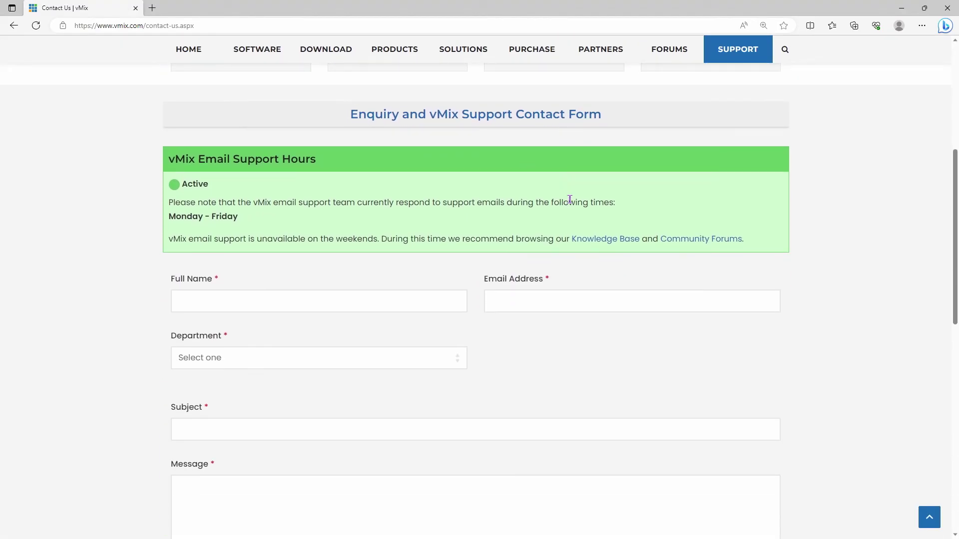
pyautogui.click(203, 427)
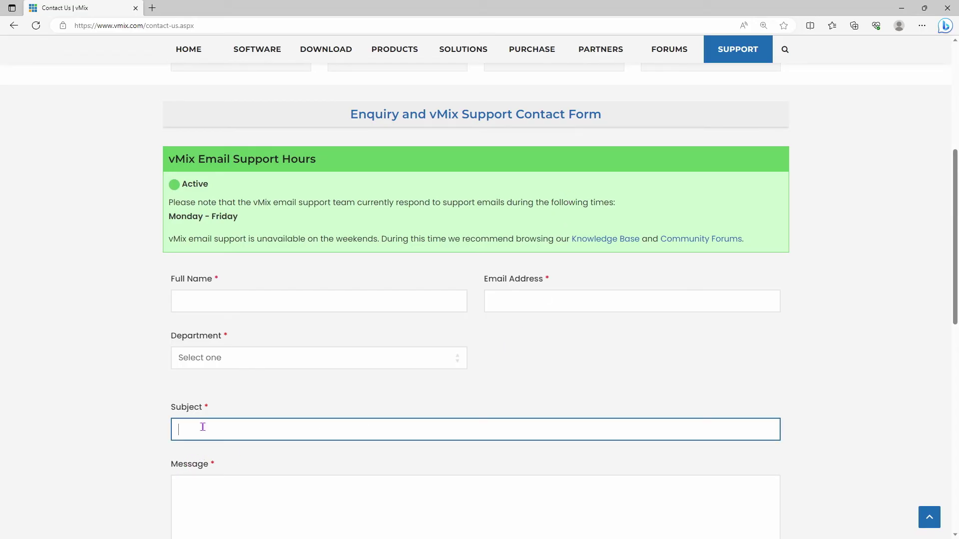